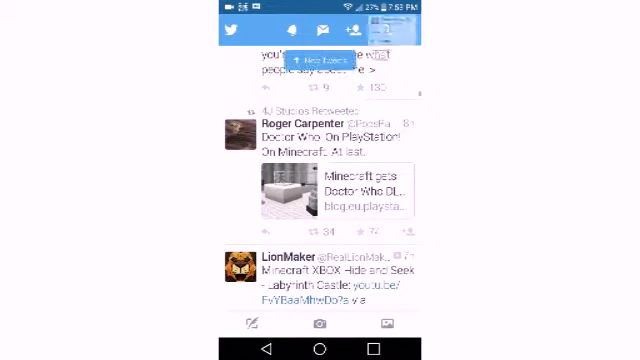
- Open the 4J Studios profile from your profile's '11 Following' list
{"action": "left_click", "coordinate": [365, 34]}
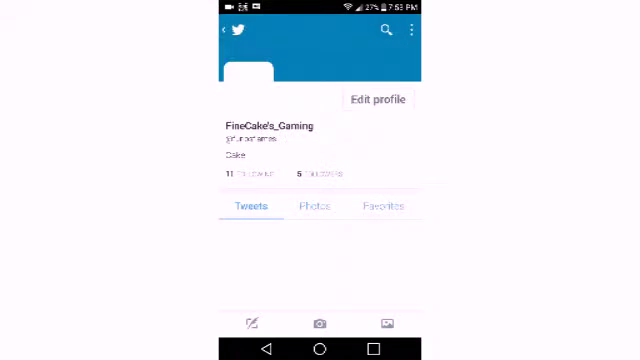
{"action": "left_click", "coordinate": [245, 173]}
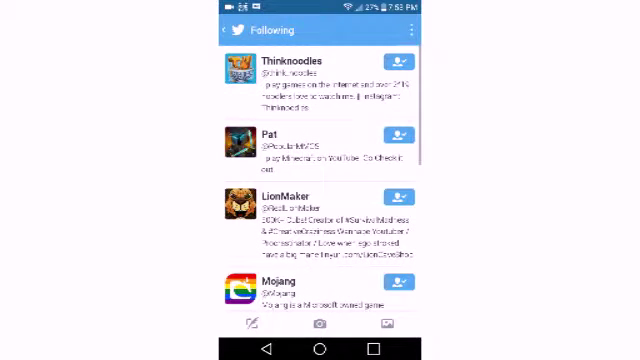
{"action": "scroll", "coordinate": [320, 180], "scroll_direction": "down", "scroll_amount": 5}
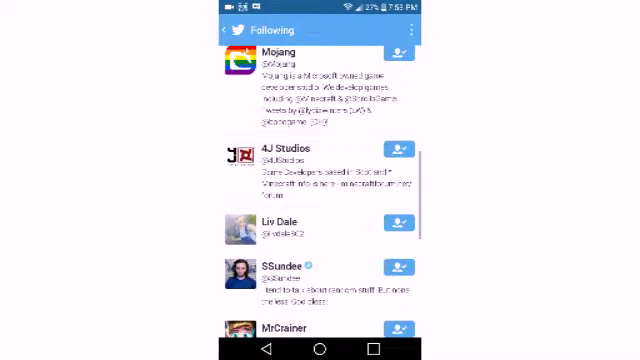
{"action": "left_click", "coordinate": [285, 148]}
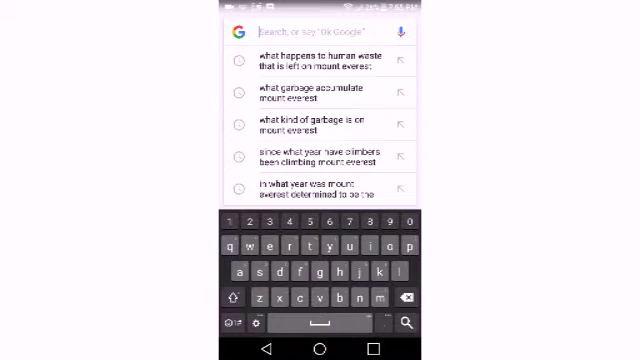
{"action": "type", "text": "mine"}
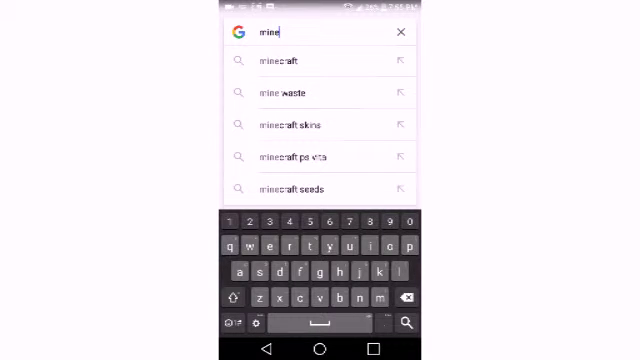
- Search Google for 'minecraft xbox forum' and open the Minecraft: Xbox 360 Edition forum result
{"action": "left_click", "coordinate": [400, 60]}
{"action": "left_click", "coordinate": [300, 32]}
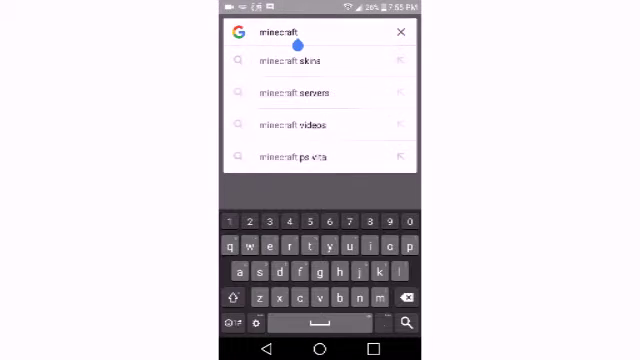
{"action": "type", "text": " xbox"}
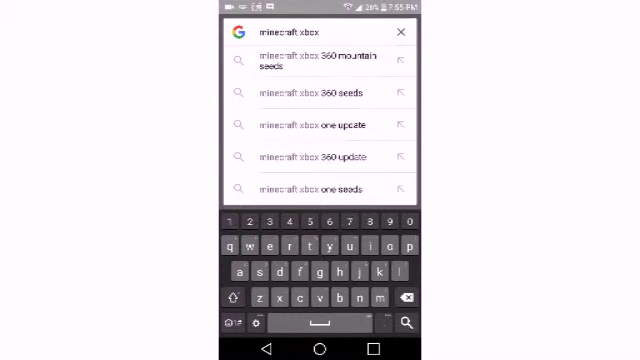
{"action": "type", "text": " fo"}
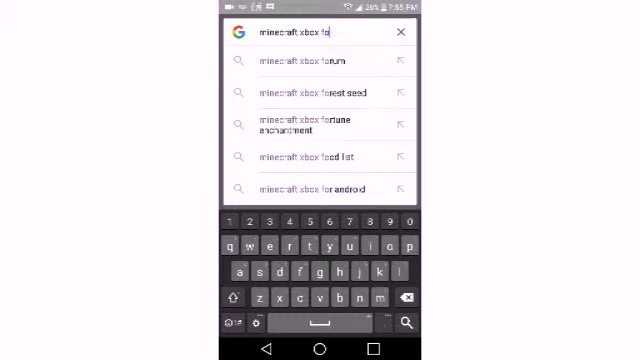
{"action": "left_click", "coordinate": [302, 61]}
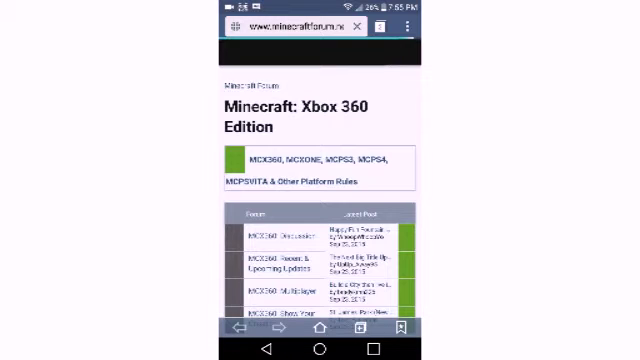
{"action": "scroll", "coordinate": [320, 200], "scroll_direction": "down", "scroll_amount": 2}
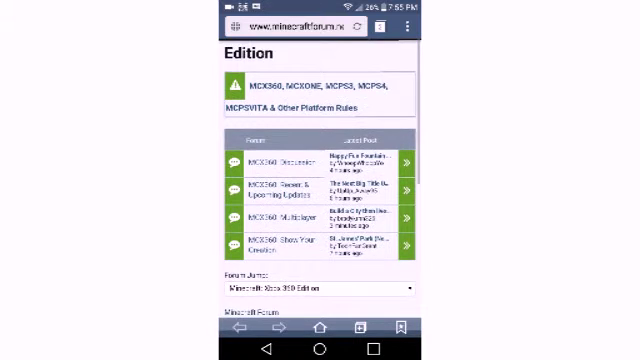
{"action": "scroll", "coordinate": [320, 180], "scroll_direction": "down", "scroll_amount": 1}
{"action": "scroll", "coordinate": [320, 180], "scroll_direction": "down", "scroll_amount": 3}
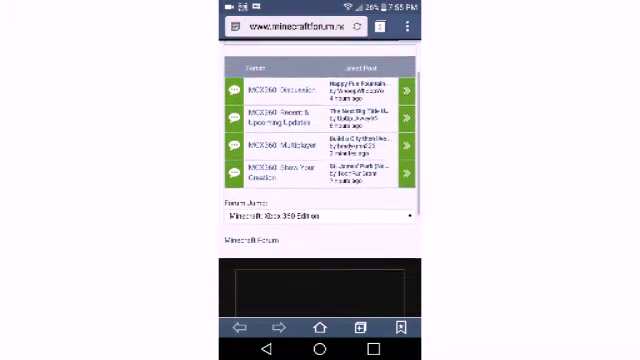
{"action": "scroll", "coordinate": [320, 180], "scroll_direction": "down", "scroll_amount": 3}
{"action": "scroll", "coordinate": [320, 180], "scroll_direction": "up", "scroll_amount": 3}
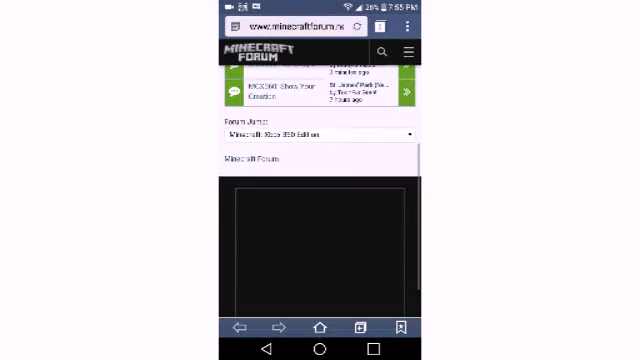
{"action": "scroll", "coordinate": [320, 180], "scroll_direction": "up", "scroll_amount": 2}
{"action": "scroll", "coordinate": [320, 180], "scroll_direction": "up", "scroll_amount": 1}
{"action": "scroll", "coordinate": [320, 180], "scroll_direction": "up", "scroll_amount": 1}
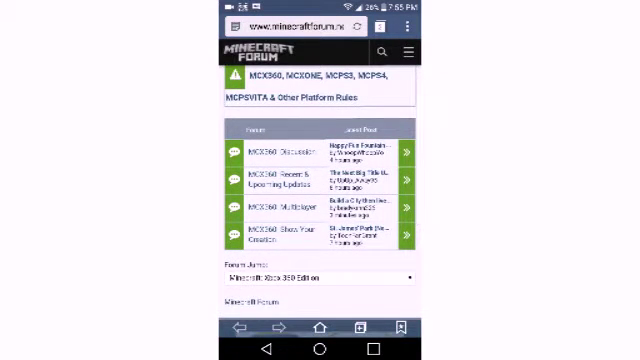
{"action": "scroll", "coordinate": [320, 180], "scroll_direction": "up", "scroll_amount": 2}
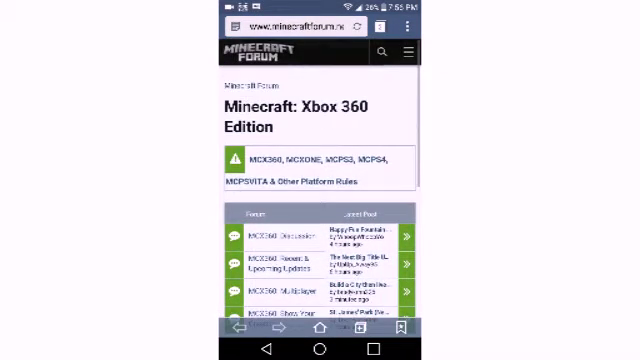
{"action": "scroll", "coordinate": [320, 180], "scroll_direction": "down", "scroll_amount": 2}
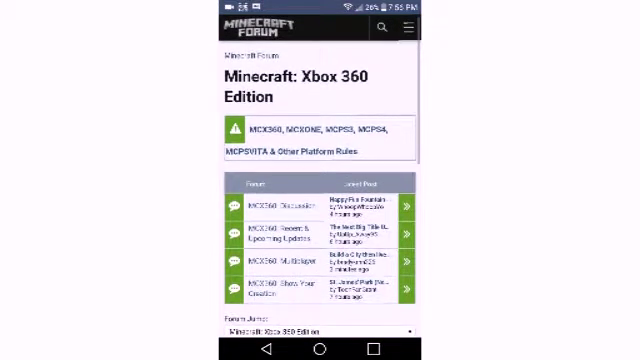
{"action": "scroll", "coordinate": [320, 180], "scroll_direction": "down", "scroll_amount": 1}
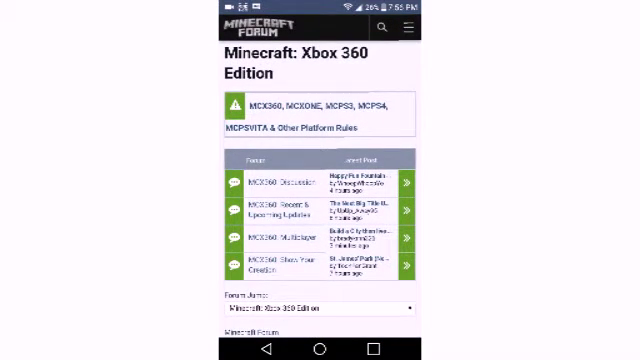
{"action": "scroll", "coordinate": [320, 180], "scroll_direction": "up", "scroll_amount": 1}
{"action": "scroll", "coordinate": [320, 180], "scroll_direction": "up", "scroll_amount": 1}
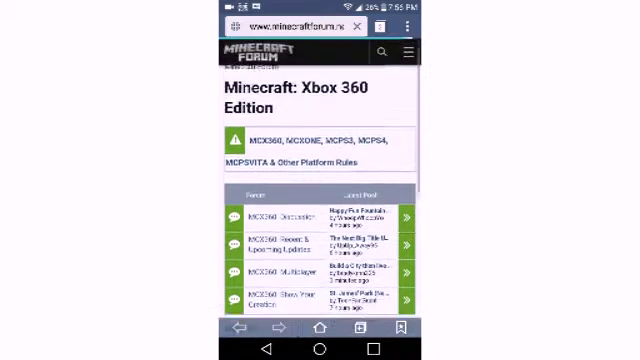
{"action": "scroll", "coordinate": [320, 180], "scroll_direction": "up", "scroll_amount": 1}
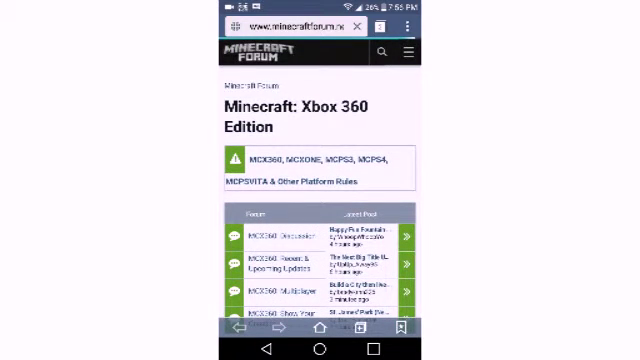
{"action": "scroll", "coordinate": [320, 180], "scroll_direction": "down", "scroll_amount": 2}
{"action": "scroll", "coordinate": [320, 180], "scroll_direction": "down", "scroll_amount": 1}
- Open the forum's 'MCX360: Recent & Upcoming Updates' section
{"action": "left_click", "coordinate": [280, 113]}
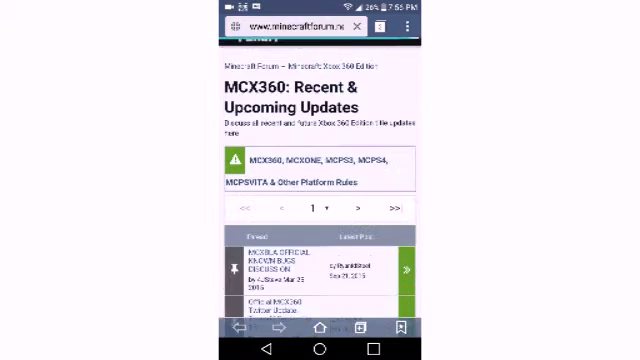
{"action": "scroll", "coordinate": [320, 180], "scroll_direction": "down", "scroll_amount": 2}
{"action": "scroll", "coordinate": [320, 180], "scroll_direction": "down", "scroll_amount": 1}
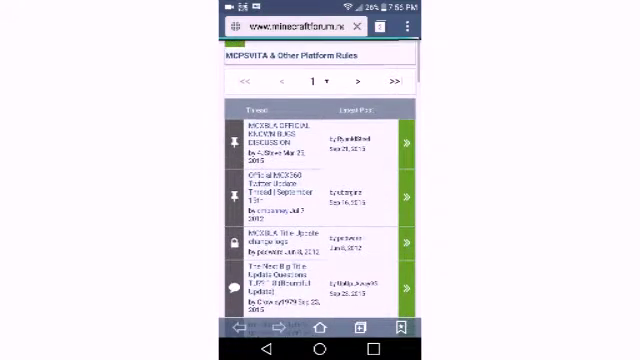
{"action": "scroll", "coordinate": [320, 180], "scroll_direction": "down", "scroll_amount": 1}
{"action": "scroll", "coordinate": [320, 180], "scroll_direction": "down", "scroll_amount": 1}
{"action": "scroll", "coordinate": [320, 180], "scroll_direction": "down", "scroll_amount": 1}
{"action": "scroll", "coordinate": [320, 180], "scroll_direction": "down", "scroll_amount": 1}
{"action": "scroll", "coordinate": [320, 180], "scroll_direction": "down", "scroll_amount": 1}
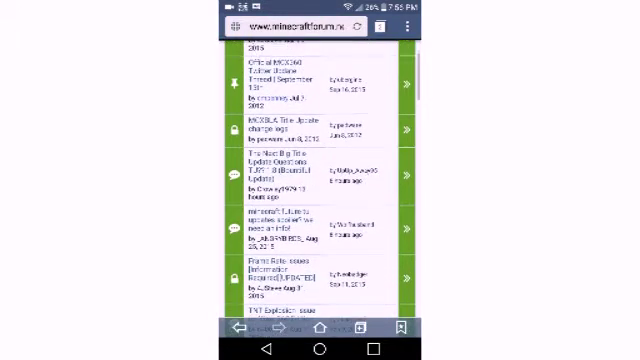
{"action": "scroll", "coordinate": [320, 180], "scroll_direction": "down", "scroll_amount": 1}
{"action": "scroll", "coordinate": [320, 180], "scroll_direction": "down", "scroll_amount": 1}
{"action": "scroll", "coordinate": [320, 180], "scroll_direction": "down", "scroll_amount": 1}
{"action": "scroll", "coordinate": [320, 180], "scroll_direction": "down", "scroll_amount": 1}
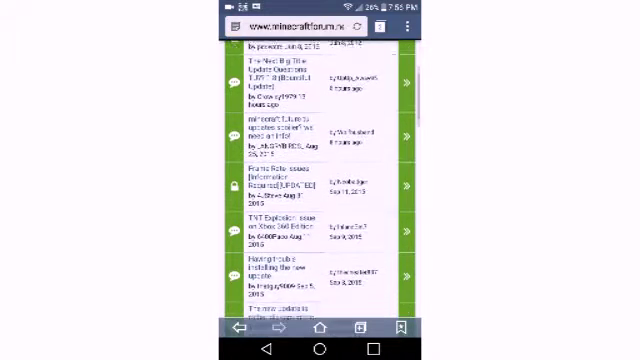
{"action": "scroll", "coordinate": [320, 180], "scroll_direction": "down", "scroll_amount": 1}
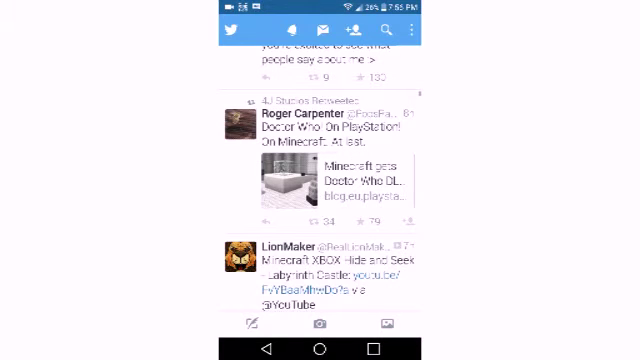
{"action": "scroll", "coordinate": [320, 180], "scroll_direction": "up", "scroll_amount": 5}
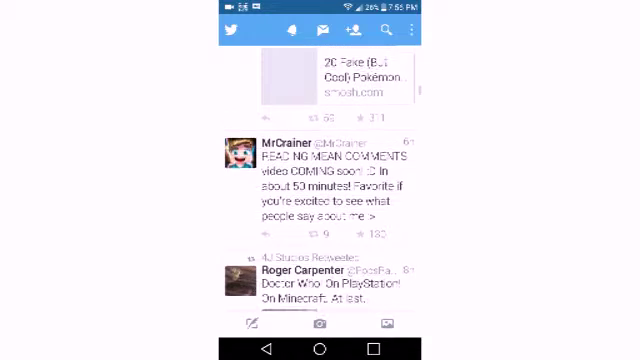
- Look at Twitter search and the overflow menu, then return to the home timeline
{"action": "left_click", "coordinate": [386, 29]}
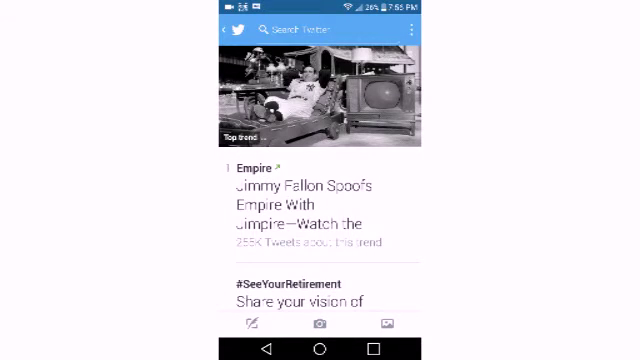
{"action": "left_click", "coordinate": [411, 29]}
{"action": "left_click", "coordinate": [320, 200]}
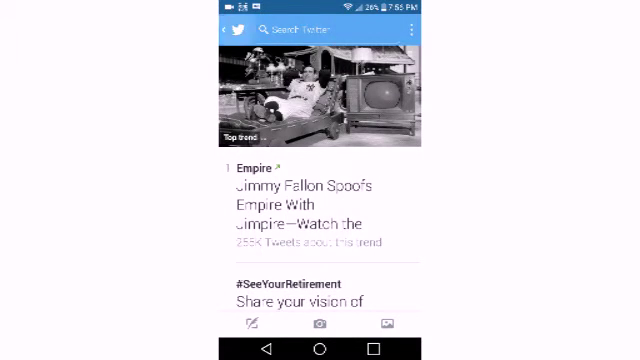
{"action": "left_click", "coordinate": [227, 29]}
- Open your FineCake's_Gaming profile through the overflow menu and pause the chicken video tweet
{"action": "left_click", "coordinate": [411, 29]}
{"action": "left_click", "coordinate": [362, 34]}
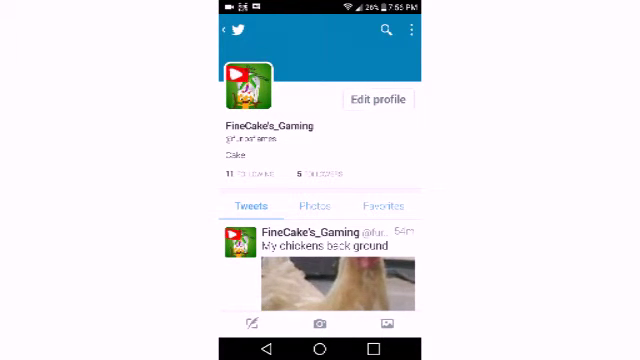
{"action": "scroll", "coordinate": [320, 200], "scroll_direction": "down", "scroll_amount": 4}
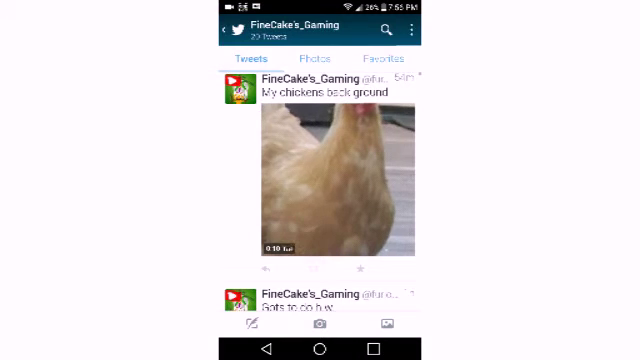
{"action": "left_click_drag", "start_coordinate": [320, 8], "coordinate": [320, 180]}
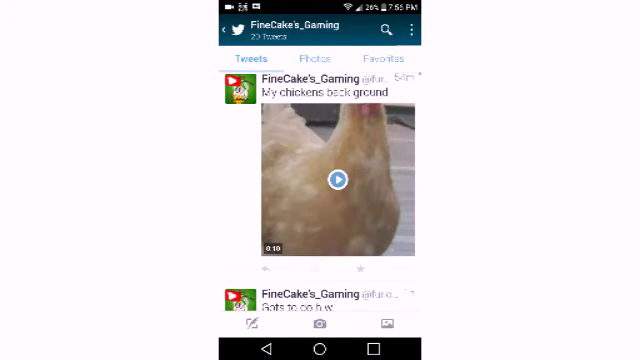
{"action": "scroll", "coordinate": [320, 180], "scroll_direction": "up", "scroll_amount": 4}
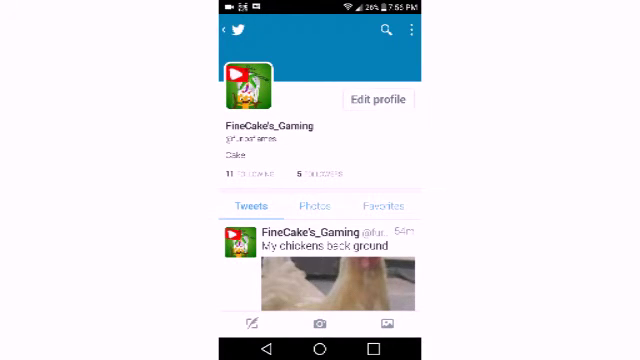
- Pull down the notification shade and quick settings over the FineCake's_Gaming profile
{"action": "left_click_drag", "start_coordinate": [320, 4], "coordinate": [320, 200]}
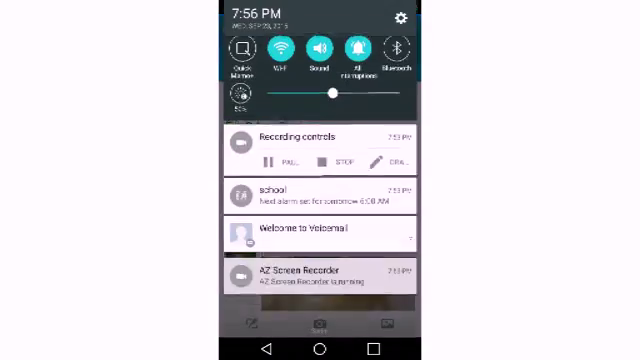